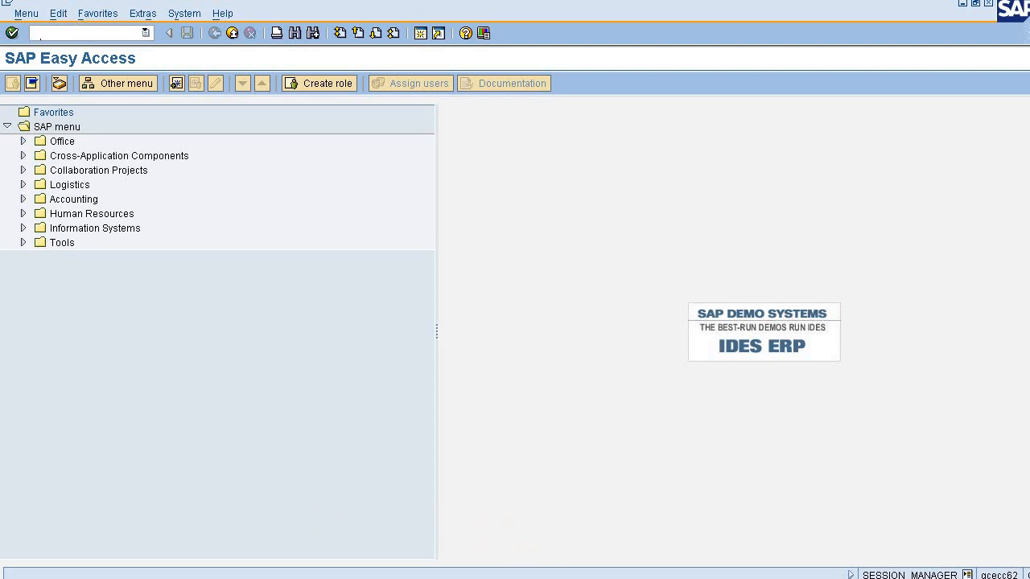
Switch to Excel and, on Sheet2, fit column A to its text and put a border around the heading in A1.
left_click(626, 576)
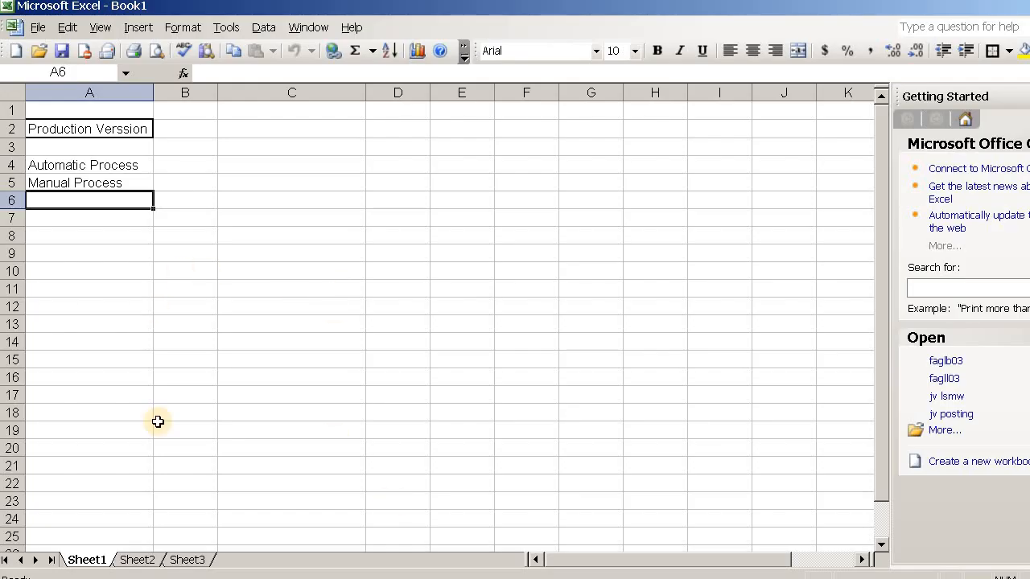
left_click(133, 561)
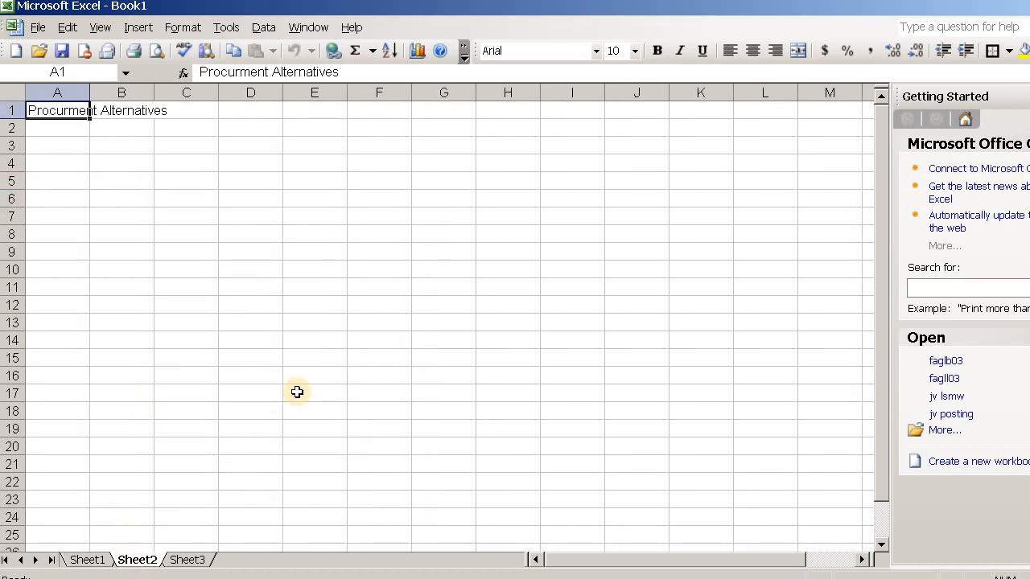
double_click(91, 96)
left_click(108, 178)
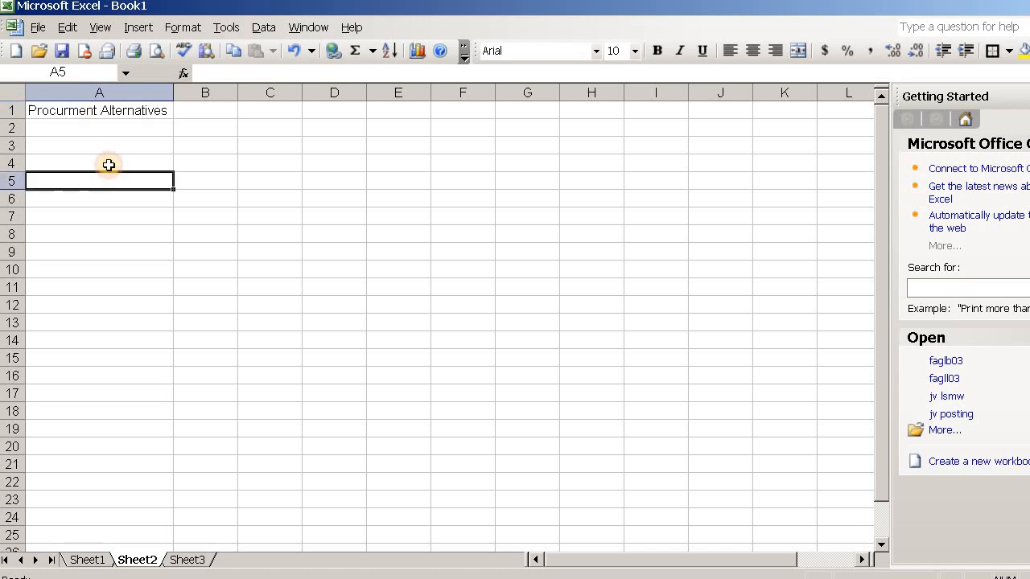
left_click(107, 113)
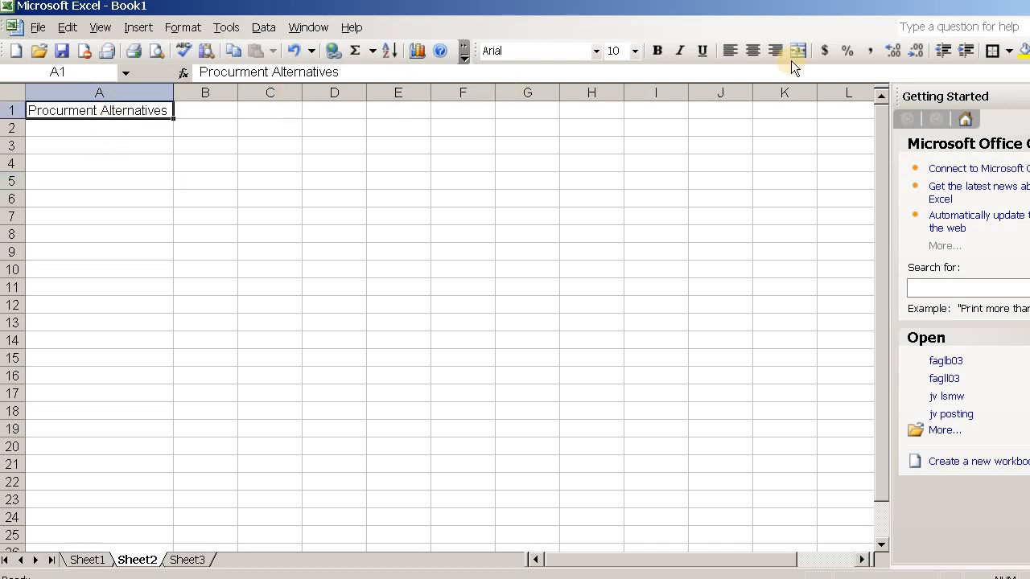
left_click(995, 51)
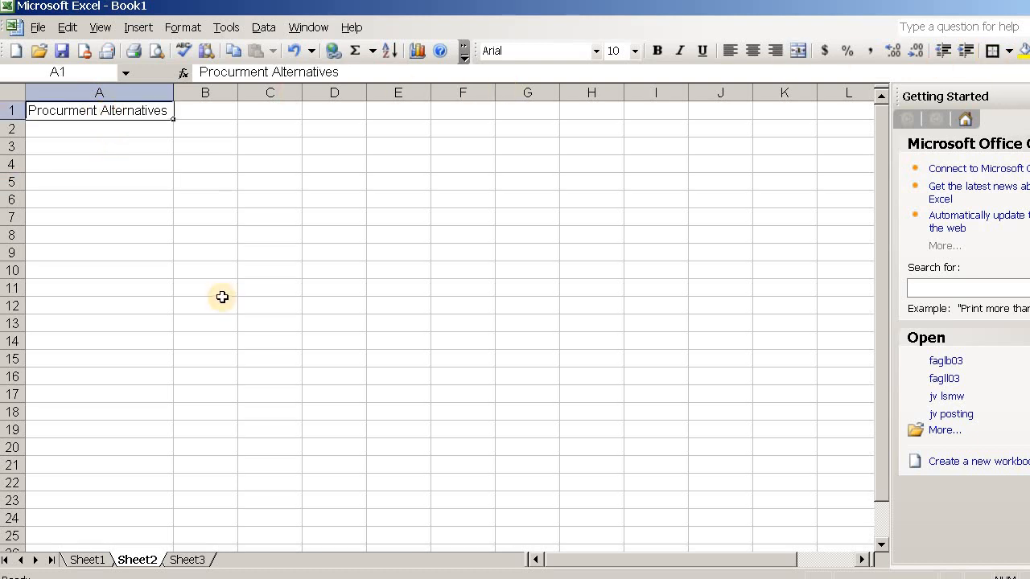
left_click(91, 175)
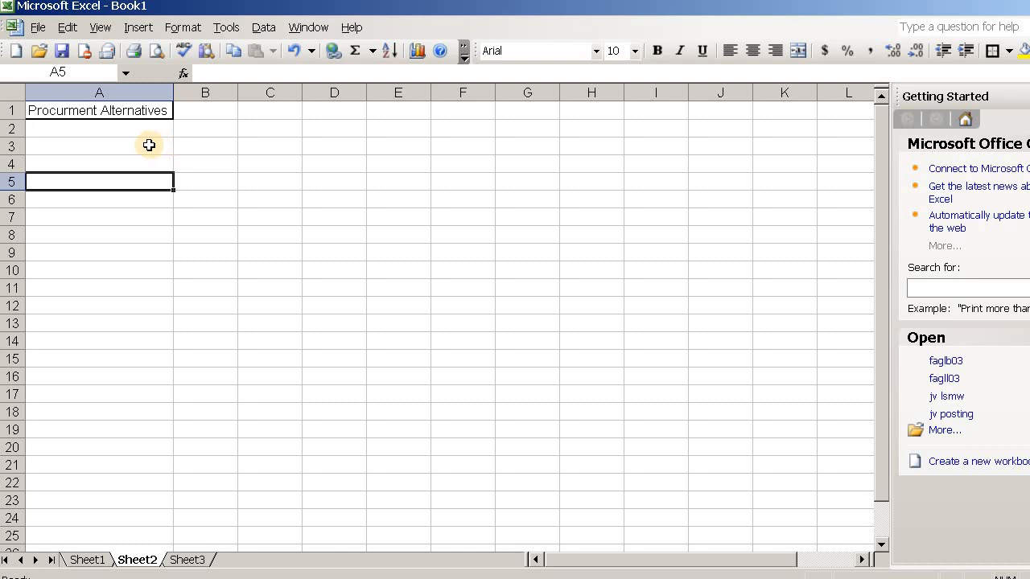
List the example alternatives bus, train and walk in cells A3 to A5 below the heading.
left_click(148, 144)
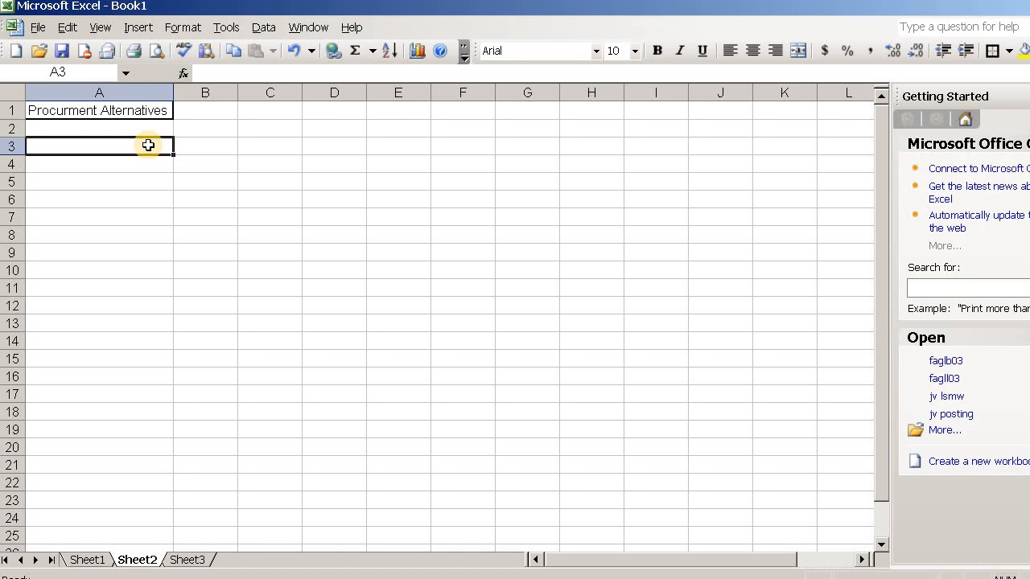
type("bus")
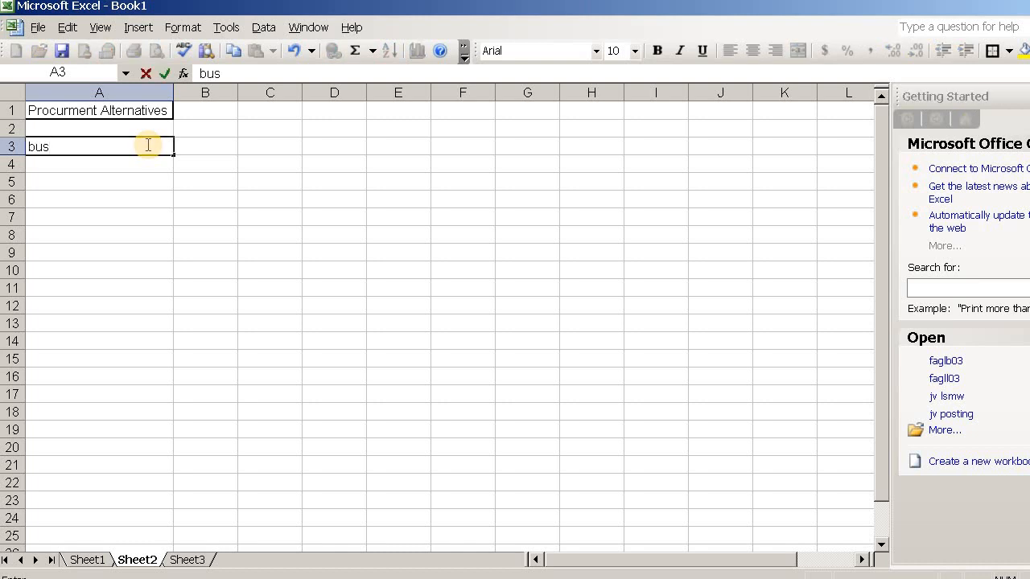
key("Return")
type("t")
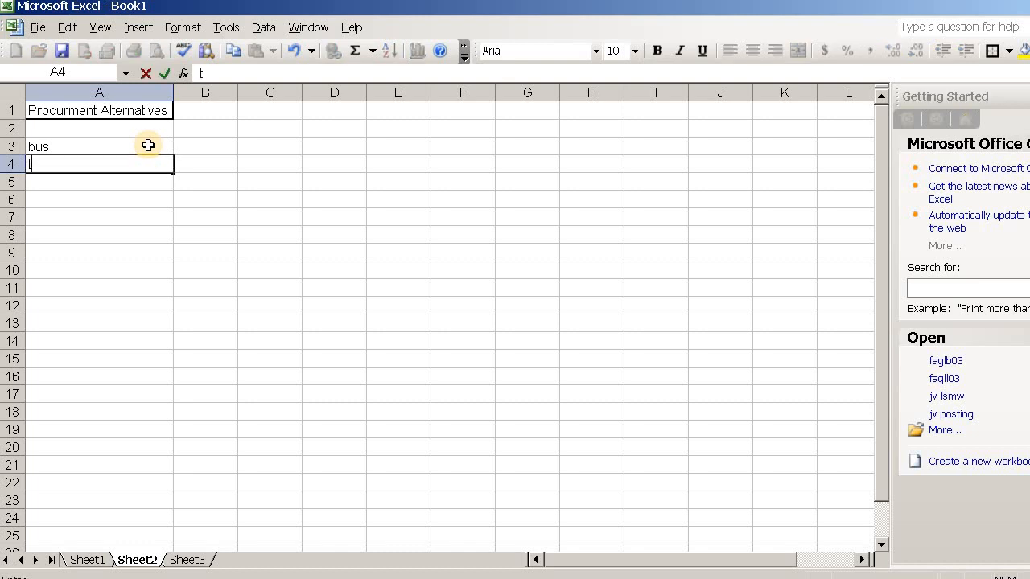
type("rain")
key("Return")
type("walk")
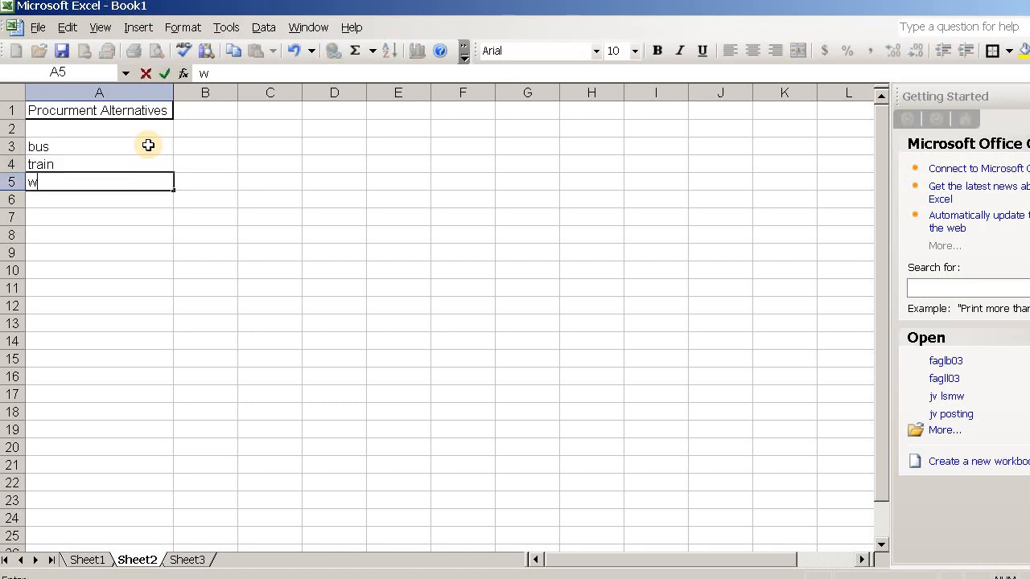
left_click(51, 282)
left_click_drag(61, 145, 61, 182)
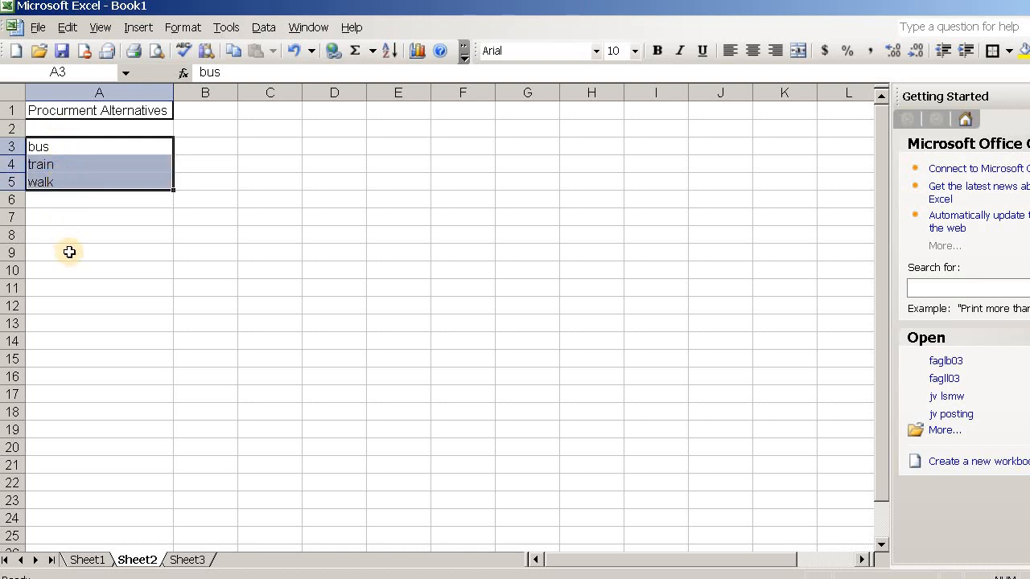
left_click(69, 252)
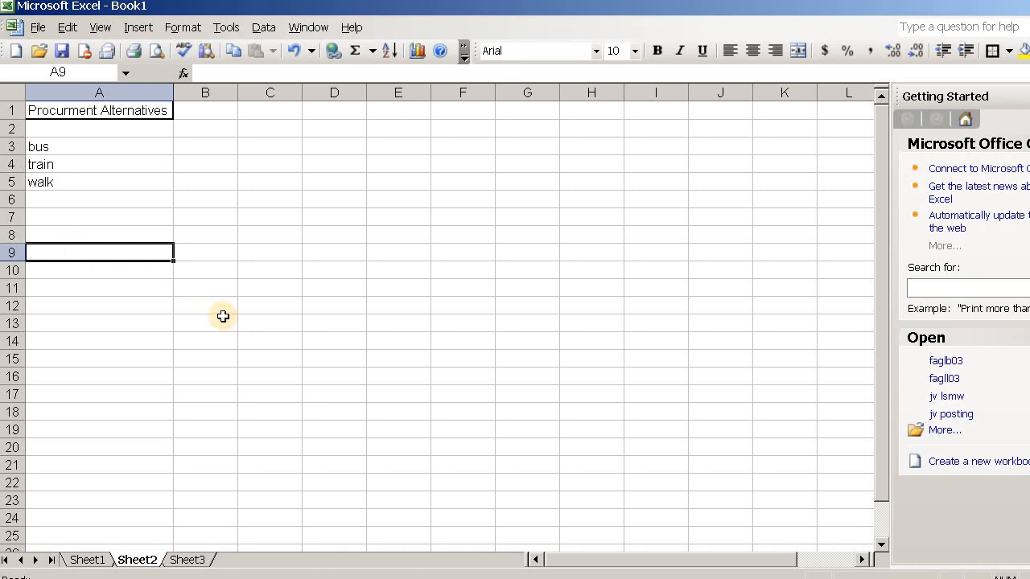
Switch to SAP and start transaction CK91 for creating a procurement alternative.
left_click(428, 578)
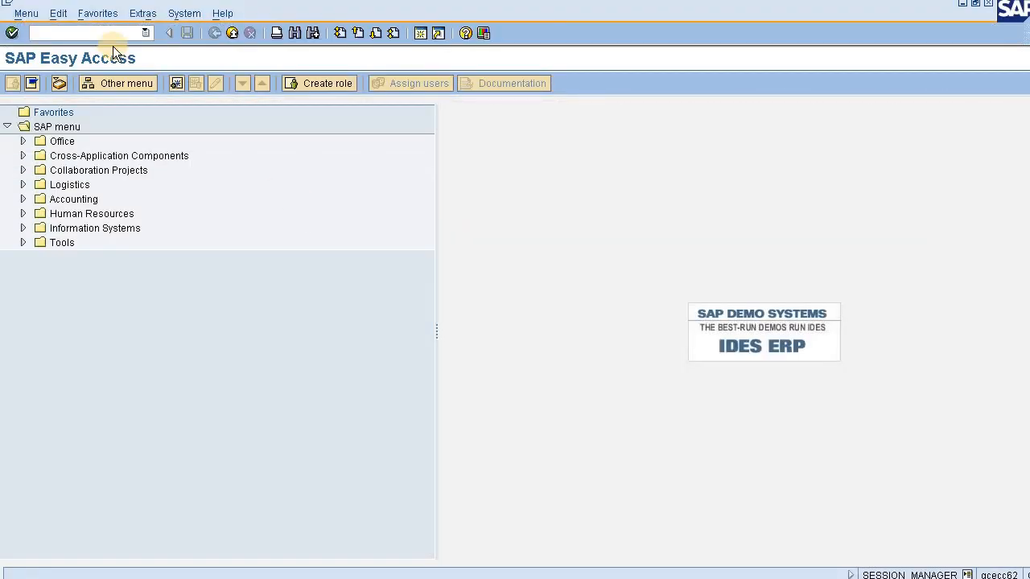
type("ck91")
key("Return")
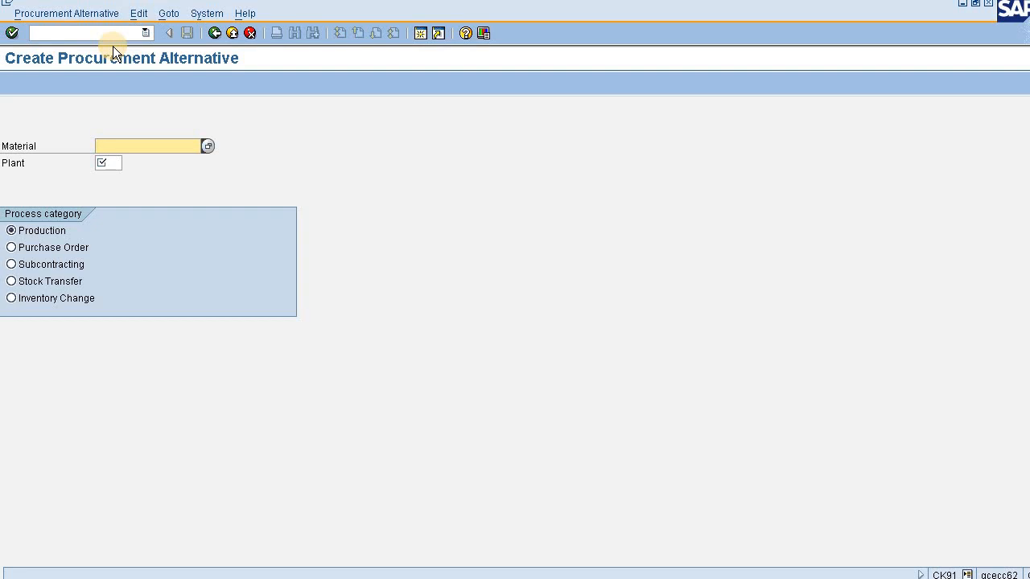
Start a Production procurement alternative for material pen in plant AAA, with Production version as the controlling level.
key("BackSpace")
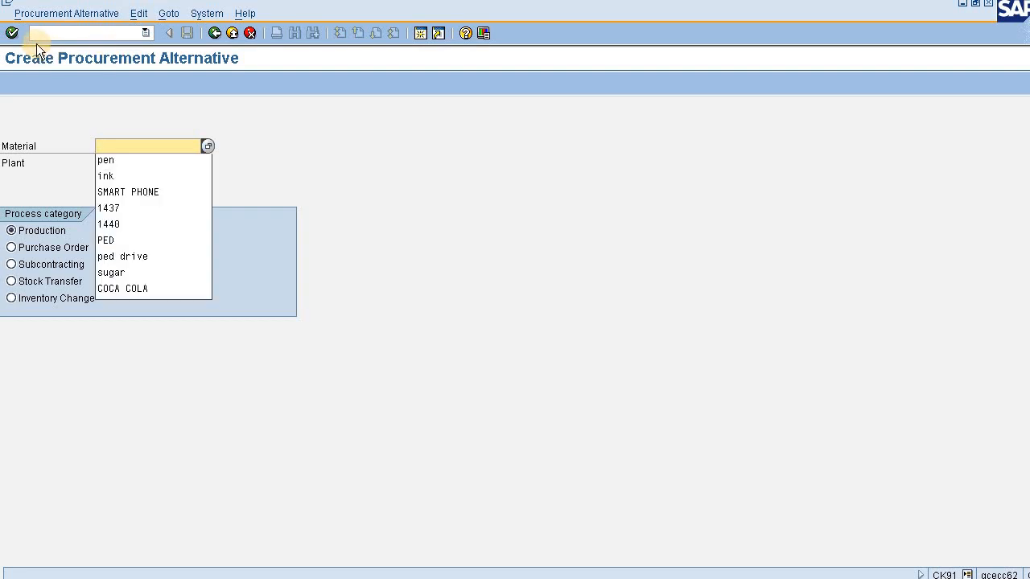
left_click(135, 165)
left_click(109, 165)
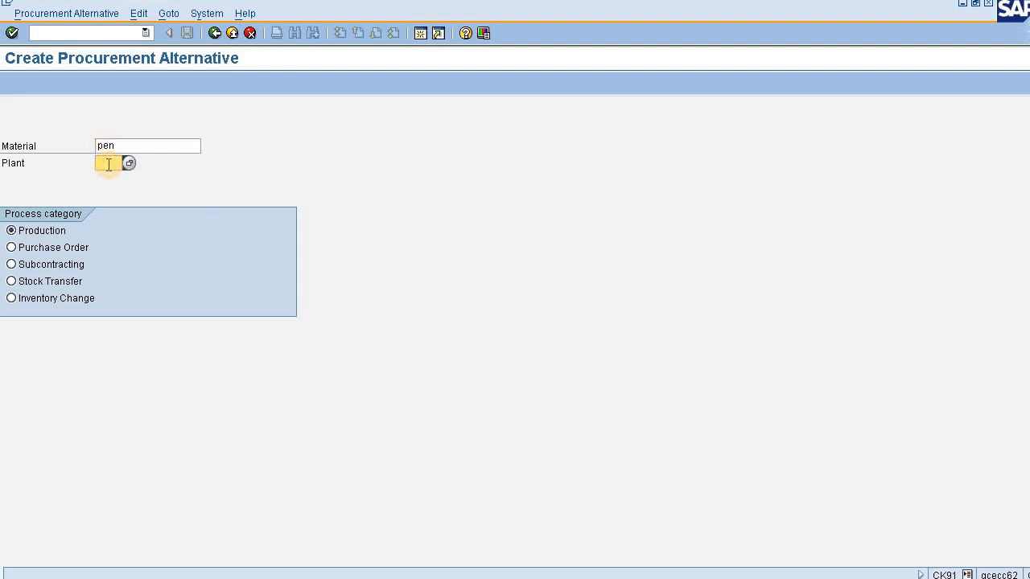
key("BackSpace")
key("Return")
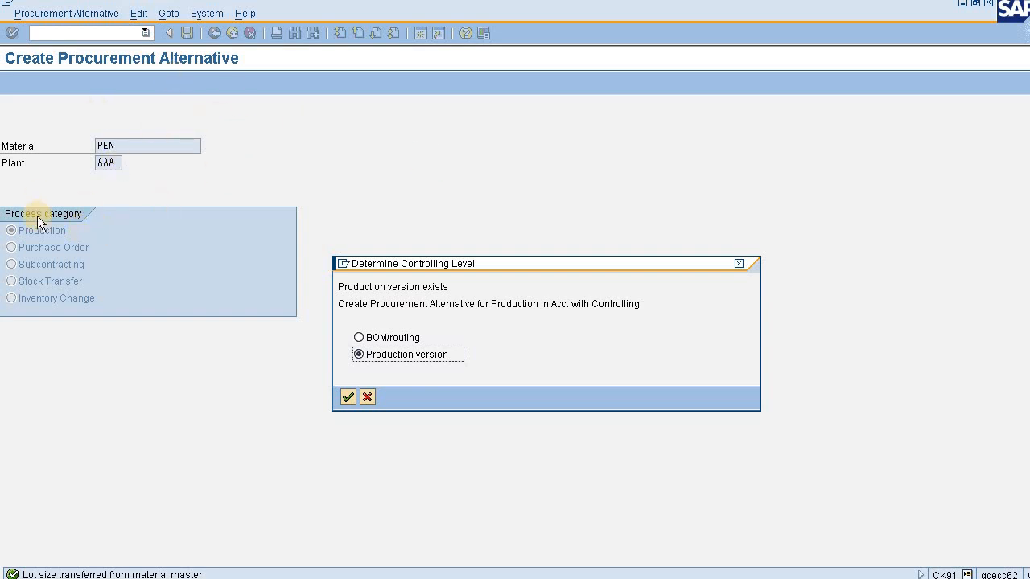
left_click(353, 401)
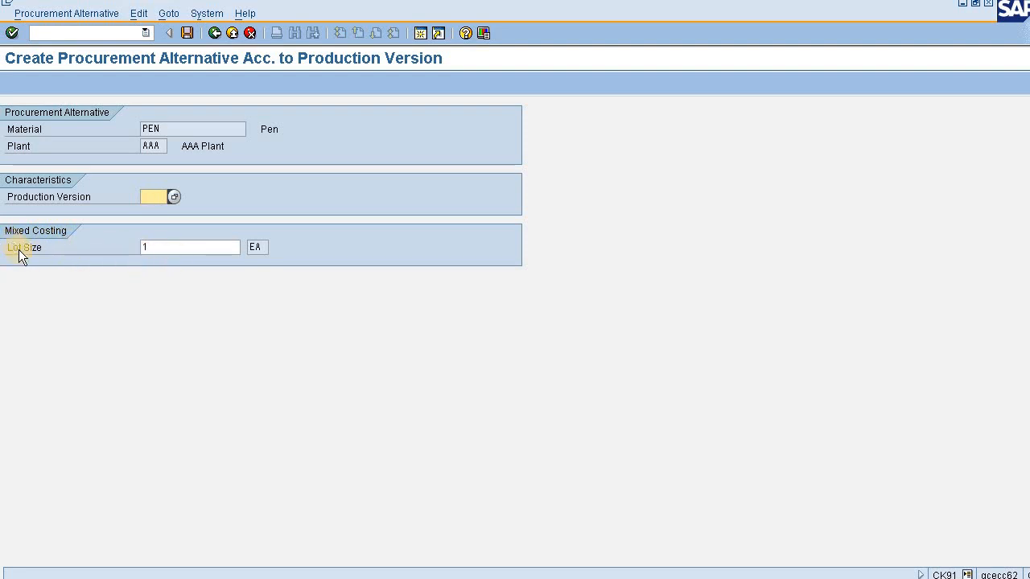
Assign production version 0001 (Automatic Process) to the procurement alternative and save it, accepting the lot-size warning.
left_click(182, 242)
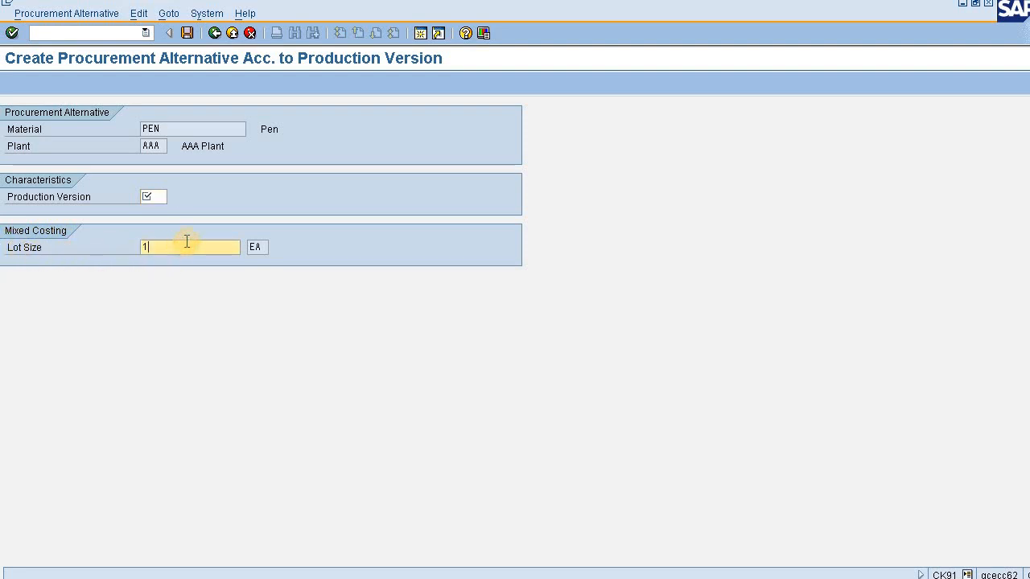
left_click(160, 194)
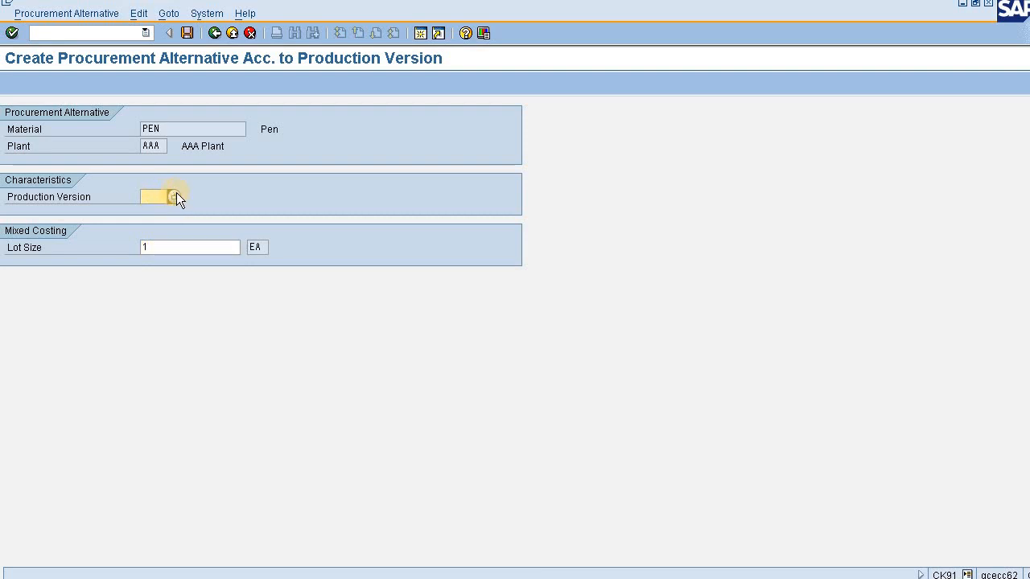
left_click(174, 197)
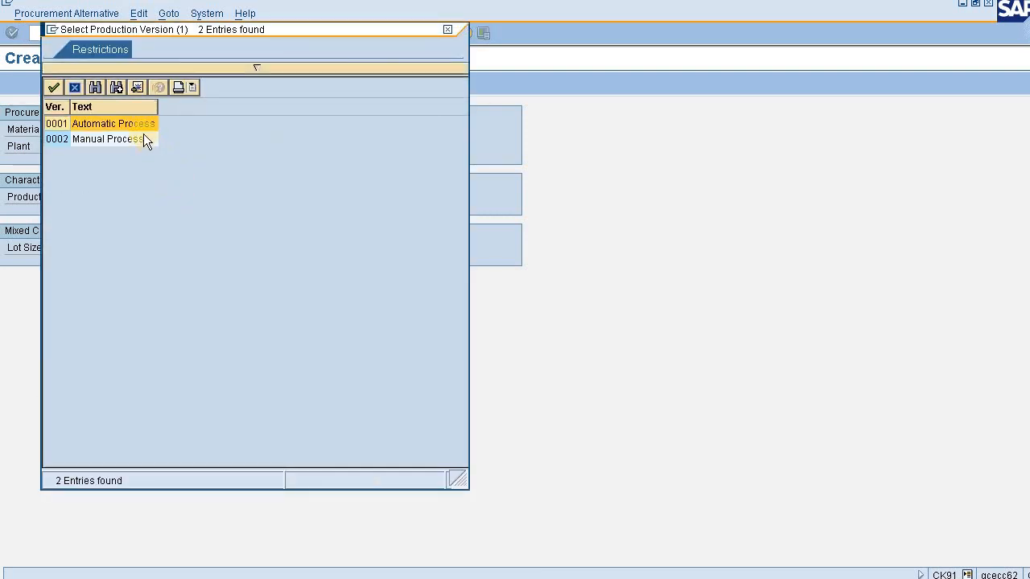
double_click(142, 127)
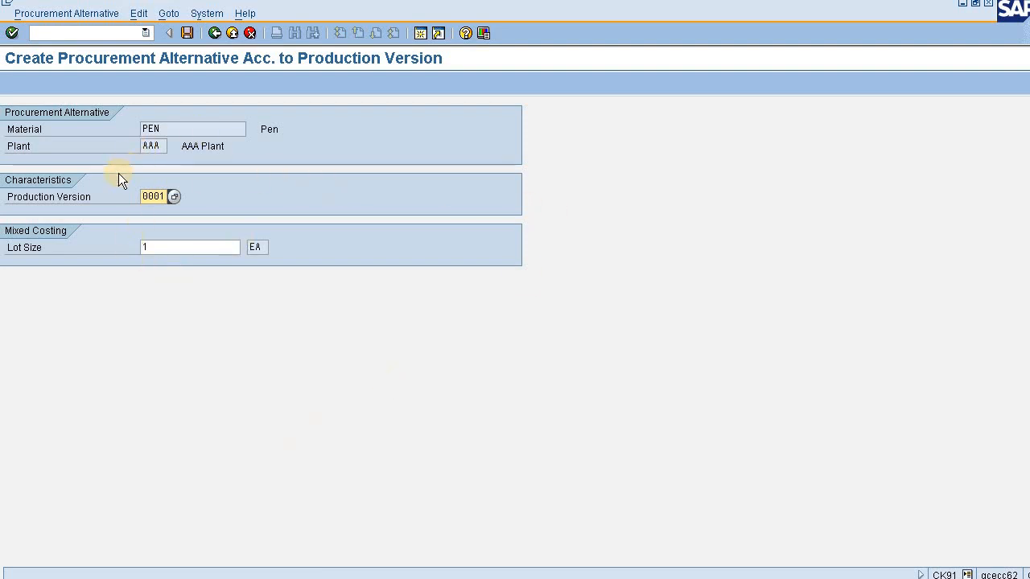
left_click(150, 145)
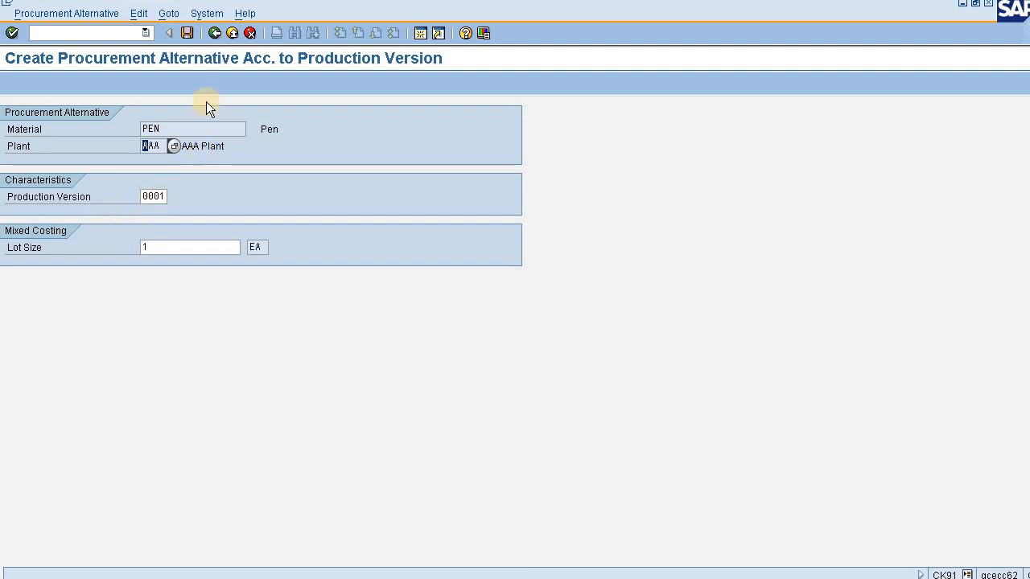
left_click(187, 32)
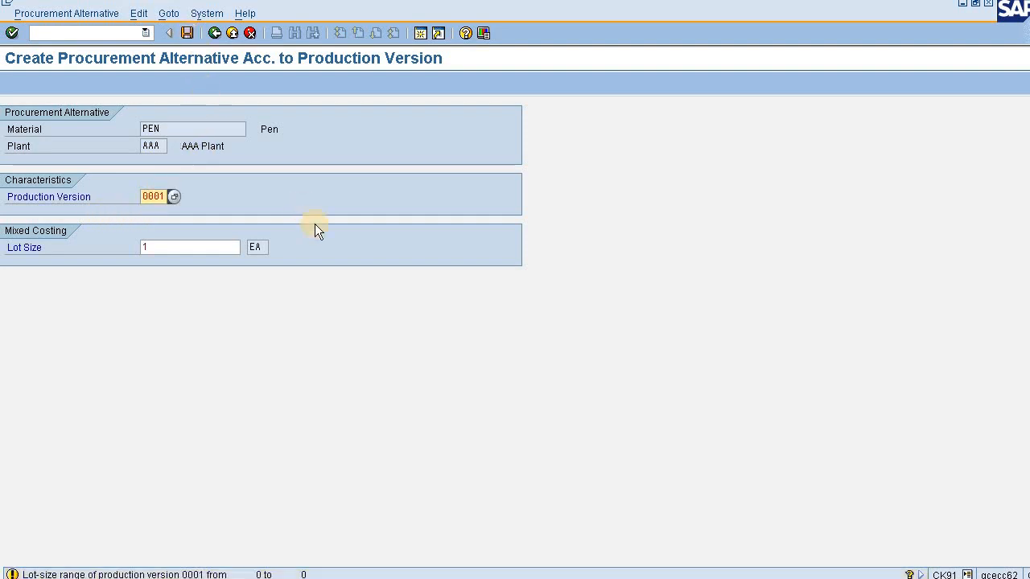
key("Return")
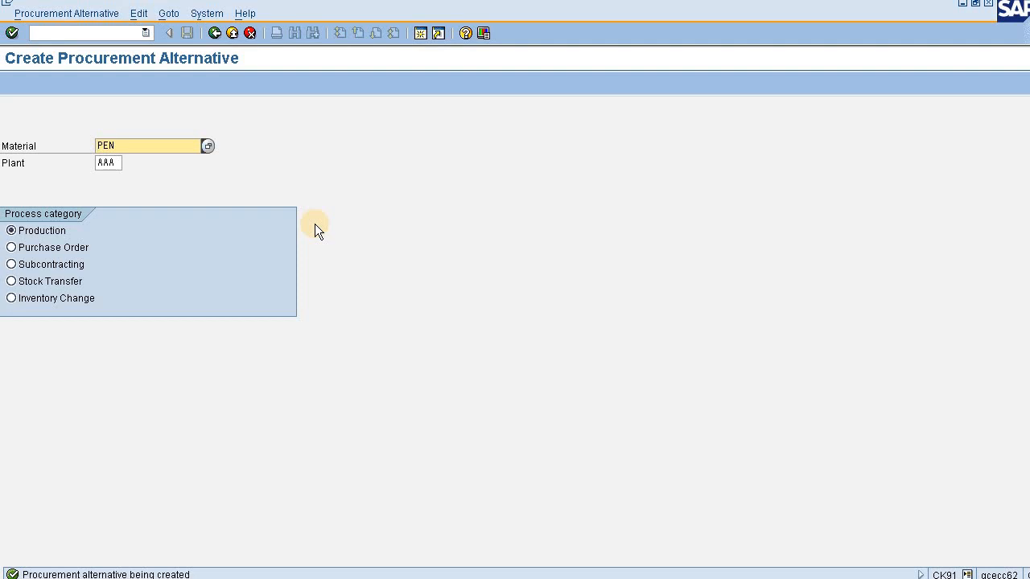
Create and save another procurement alternative for PEN in plant AAA with production version 0002 (Manual Process).
key("Return")
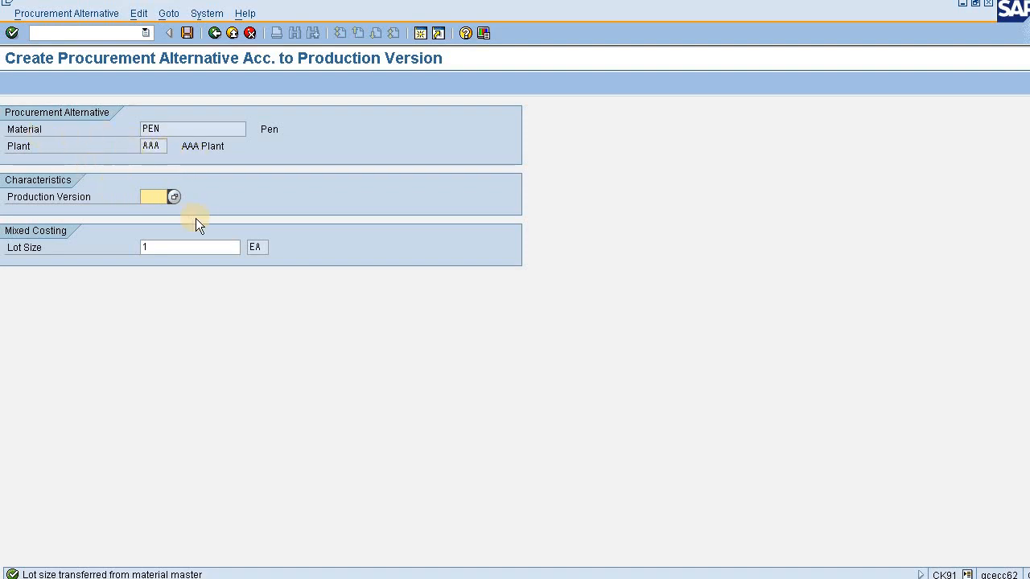
left_click(171, 196)
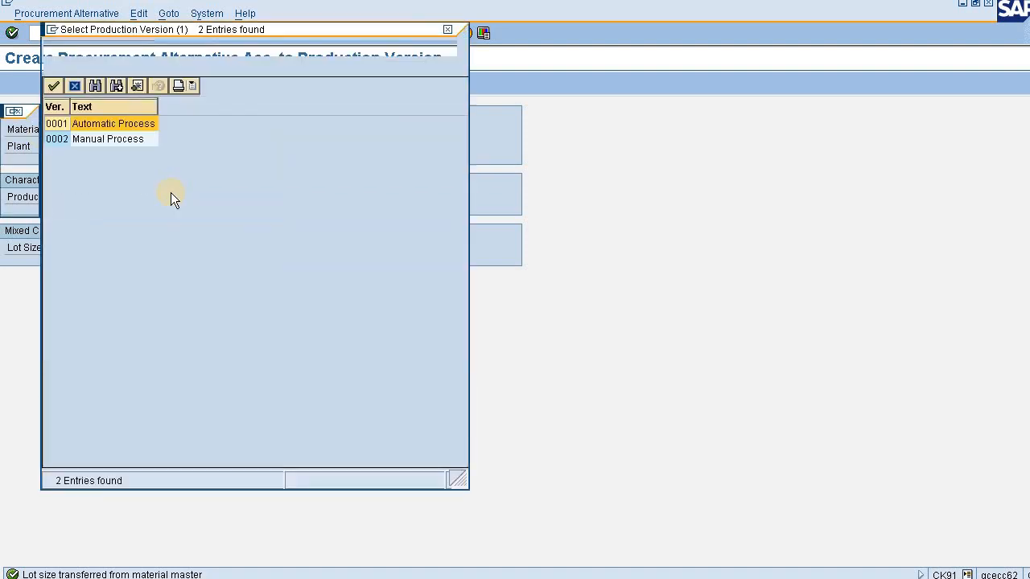
double_click(129, 145)
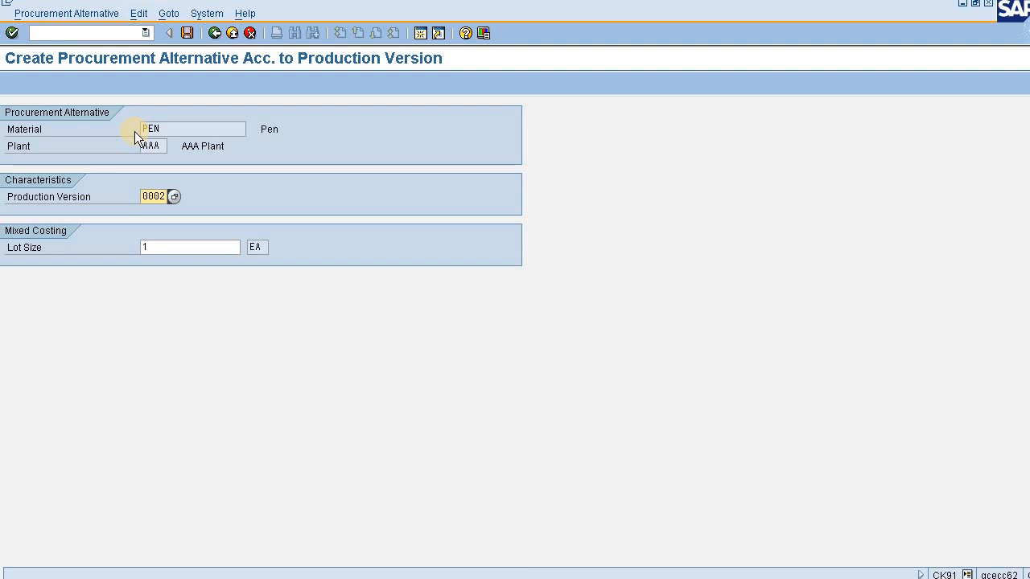
left_click(190, 37)
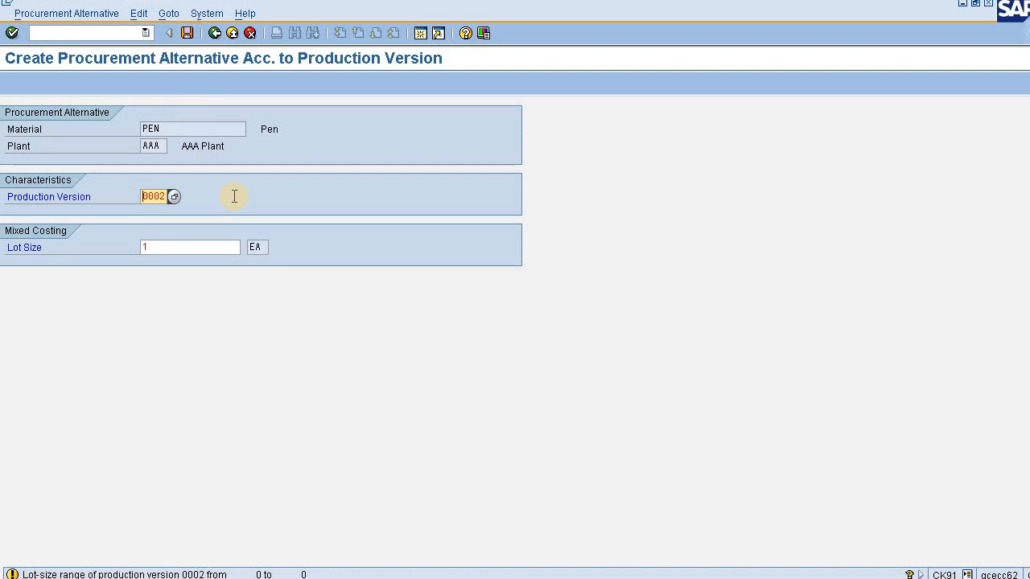
key("Return")
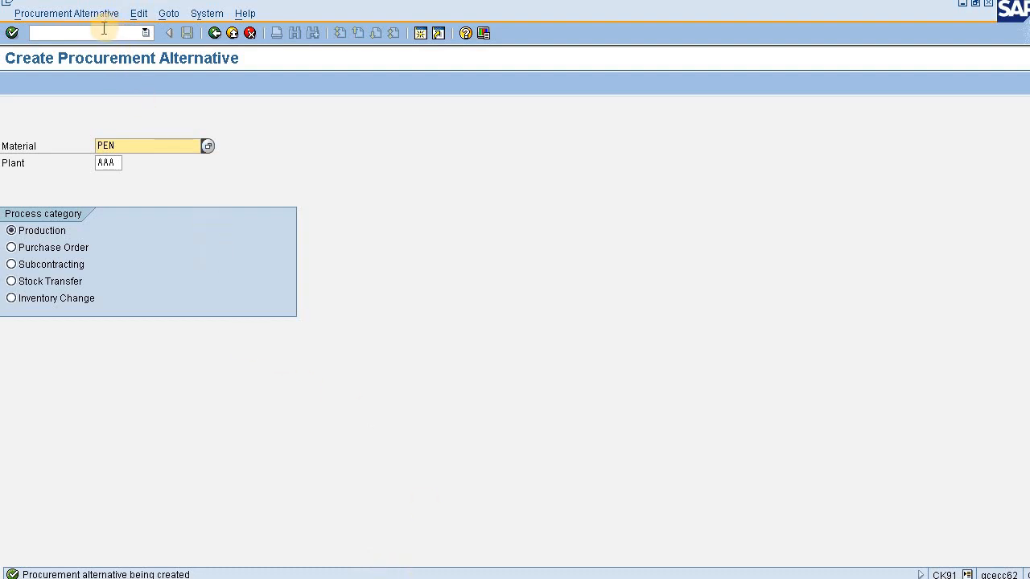
Display the procurement alternatives for PEN in plant AAA, examine the details of PVersion:0001 and return to the list.
left_click(71, 17)
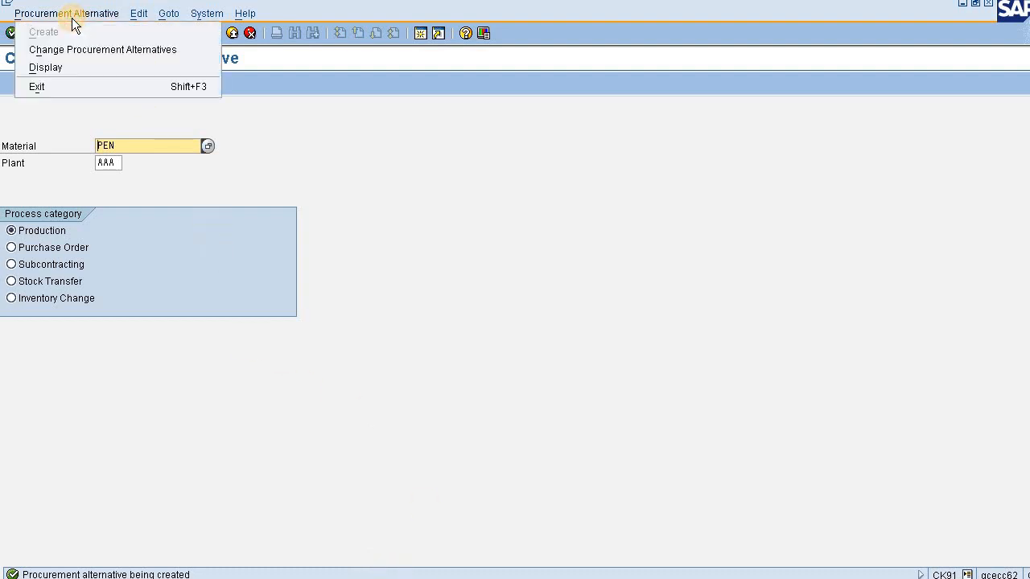
left_click(70, 65)
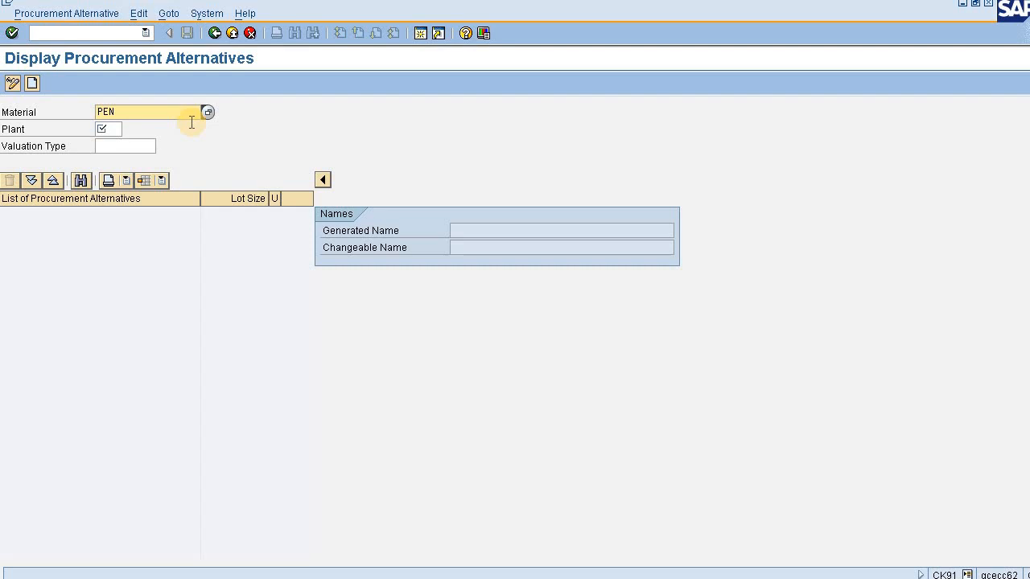
left_click(109, 129)
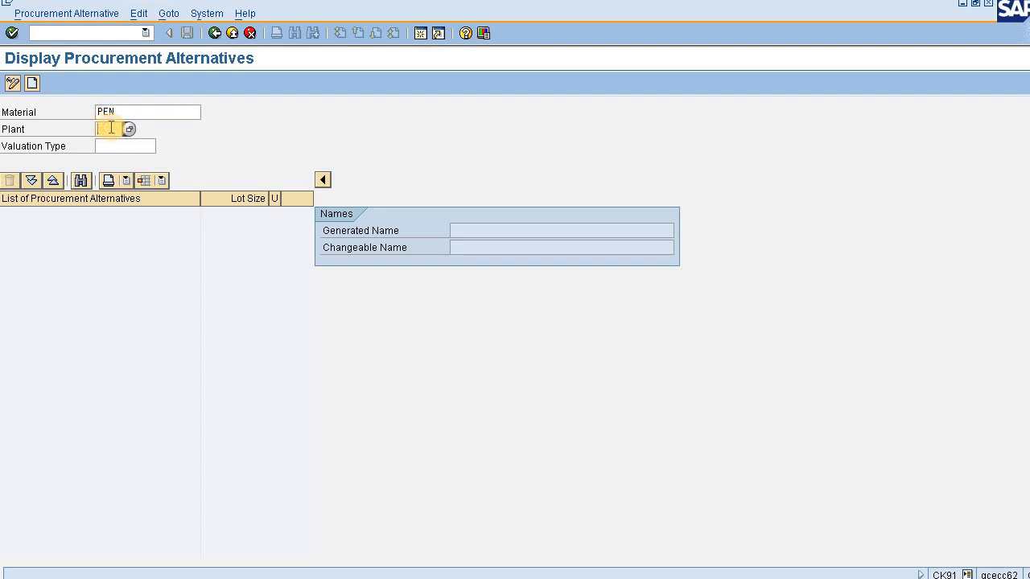
type("aaa")
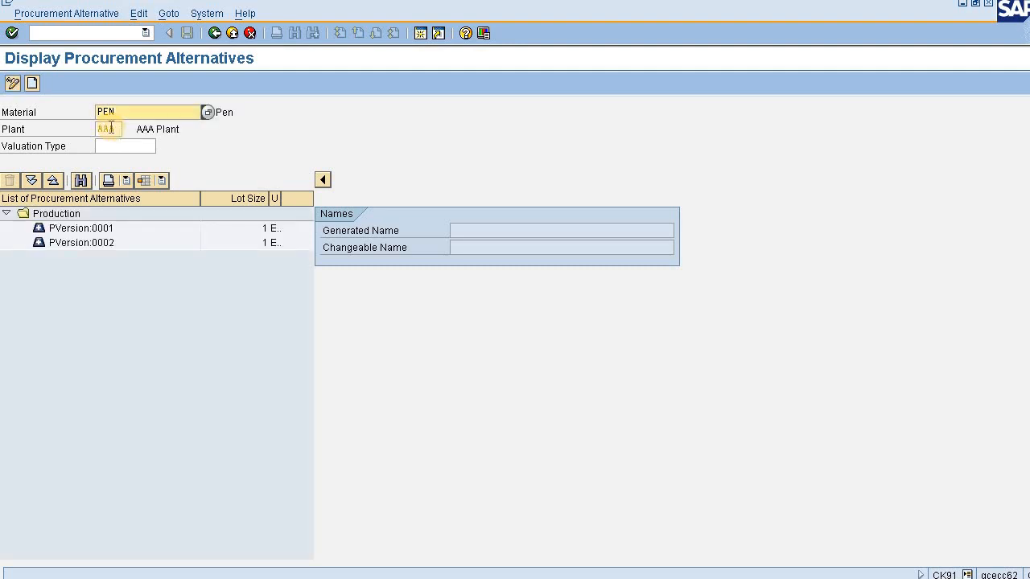
left_click(231, 228)
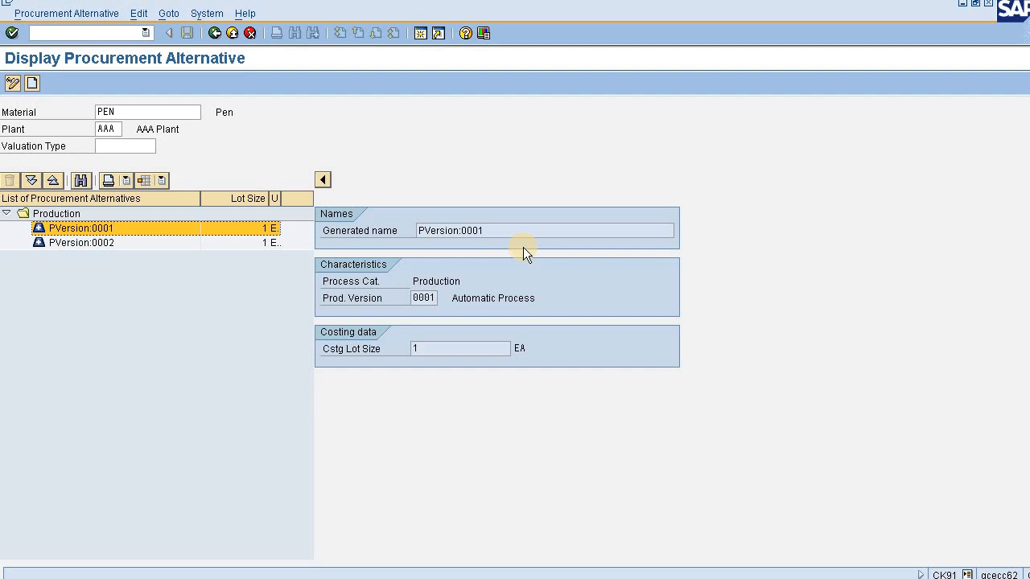
key("F3")
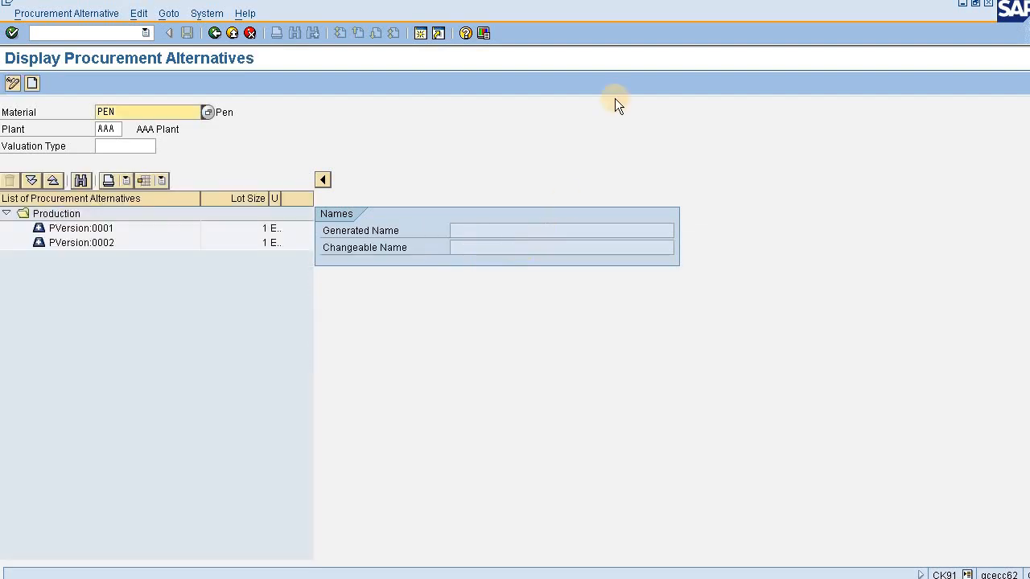